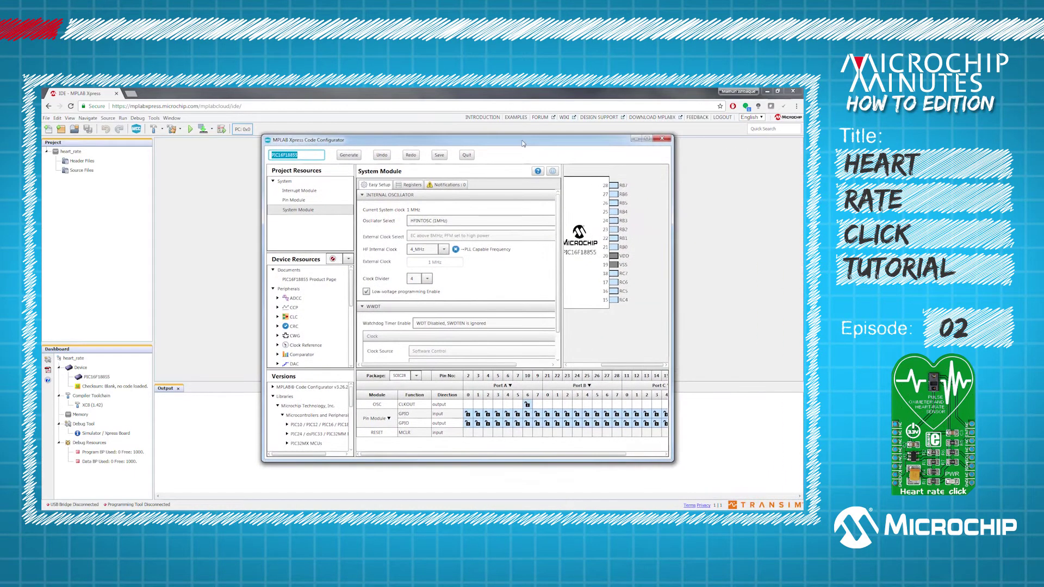
# - Maximize the configurator and expand the Mikro-E Clicks category in Device Resources
pyautogui.doubleClick(526, 147)
pyautogui.scroll(-5, 172, 348)
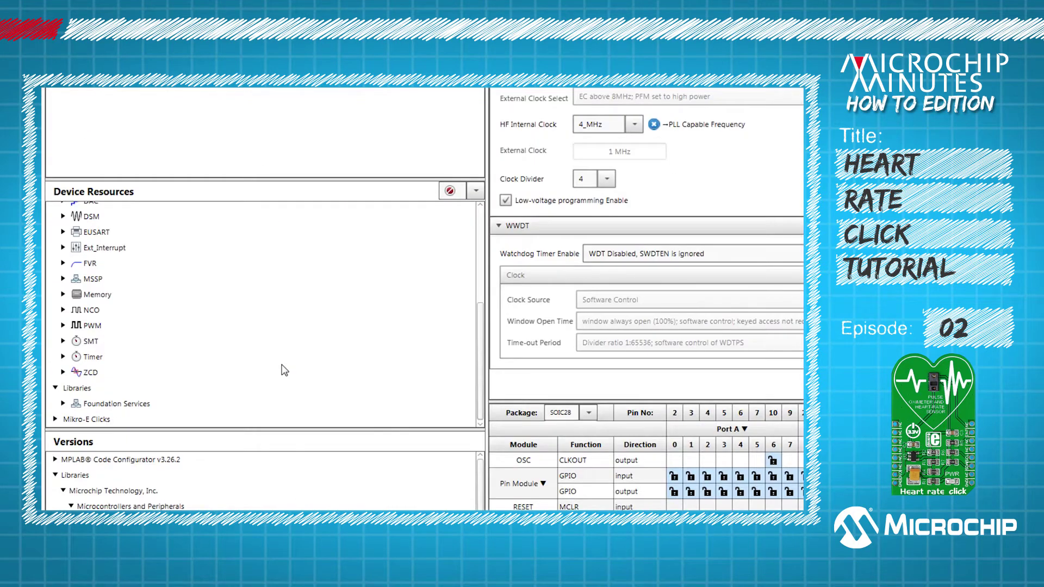
pyautogui.click(55, 418)
pyautogui.scroll(-3, 57, 417)
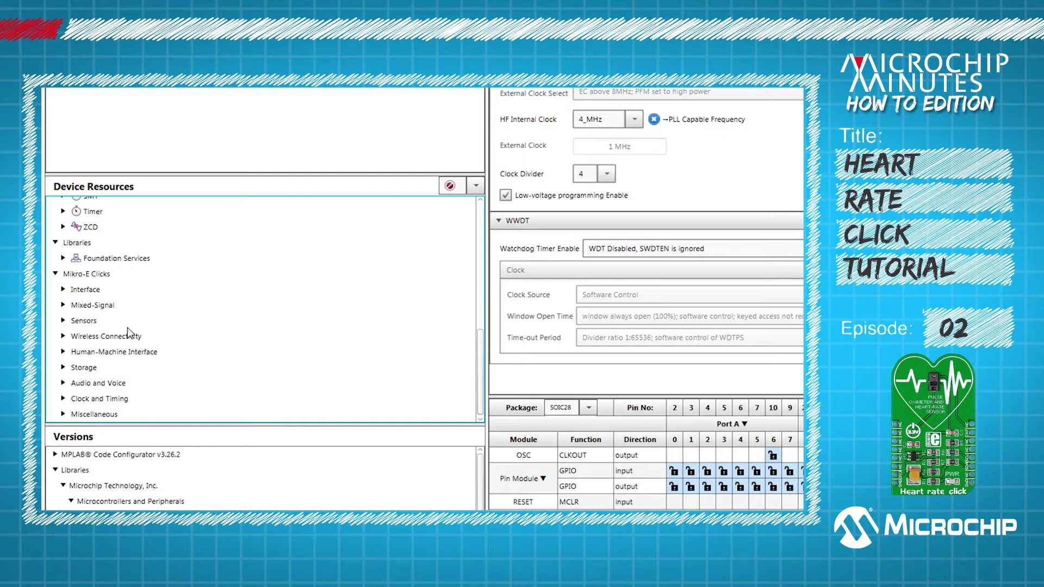
# - Add the Heartrate click from Sensors and keep its mode at HR Only
pyautogui.click(64, 322)
pyautogui.scroll(1, 125, 261)
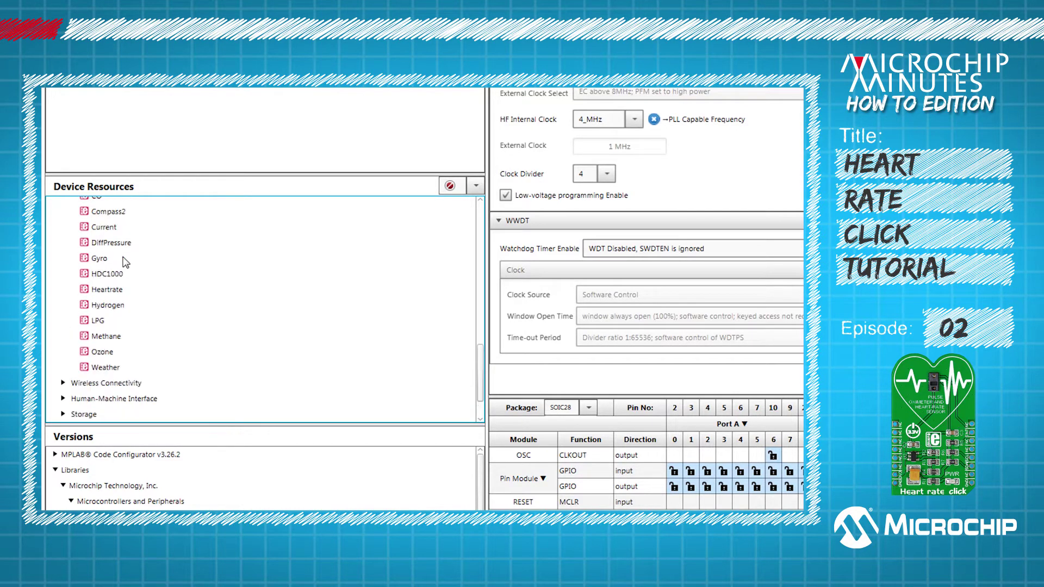
pyautogui.scroll(1, 125, 261)
pyautogui.scroll(1, 124, 261)
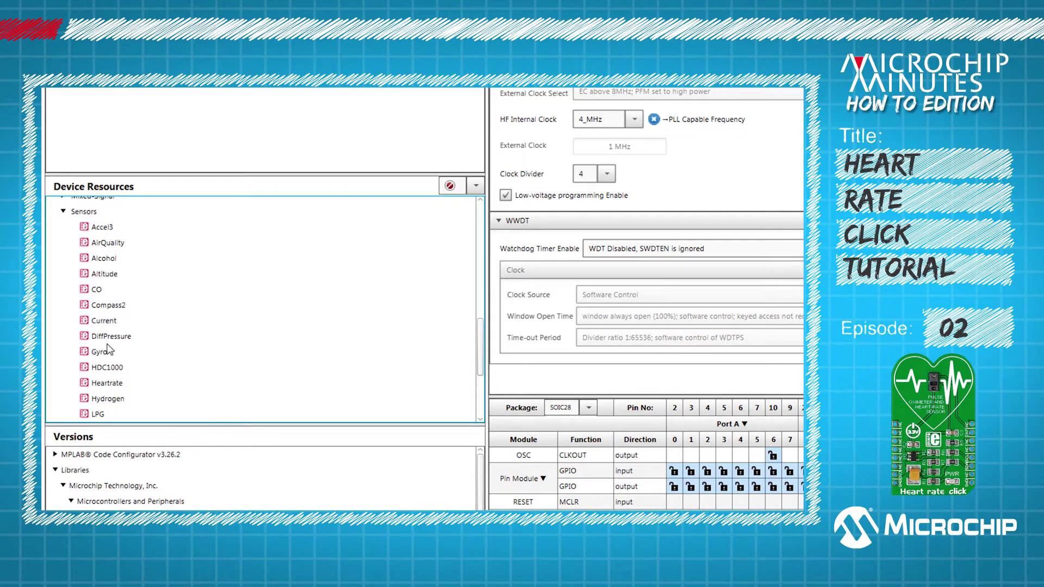
pyautogui.click(109, 383)
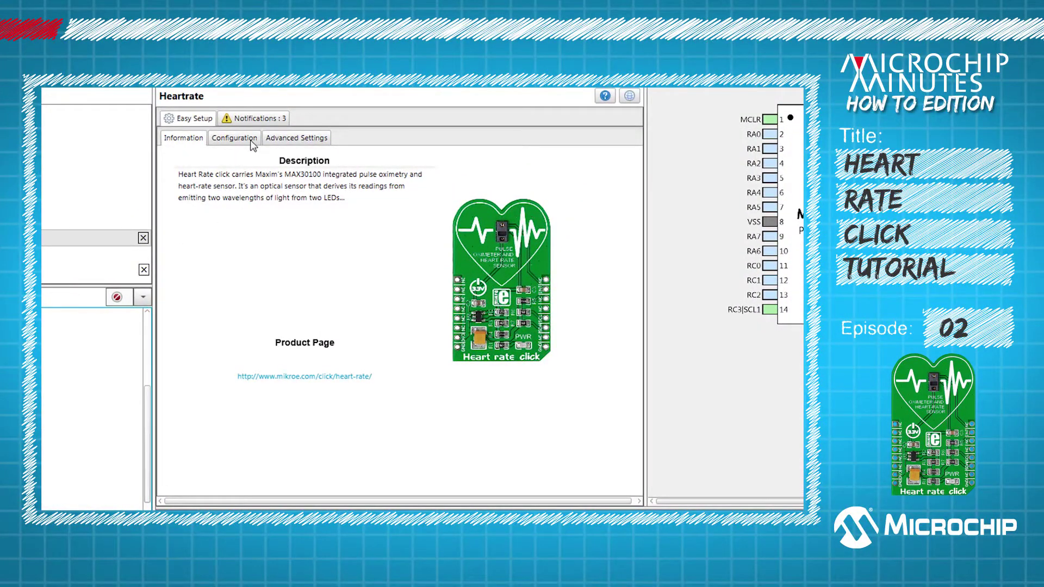
pyautogui.click(251, 141)
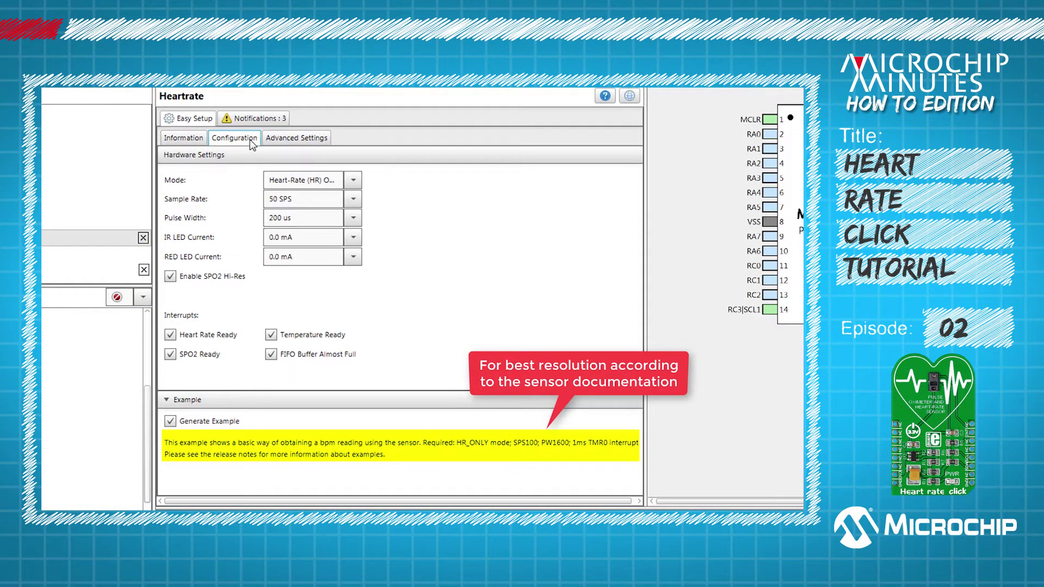
pyautogui.click(351, 184)
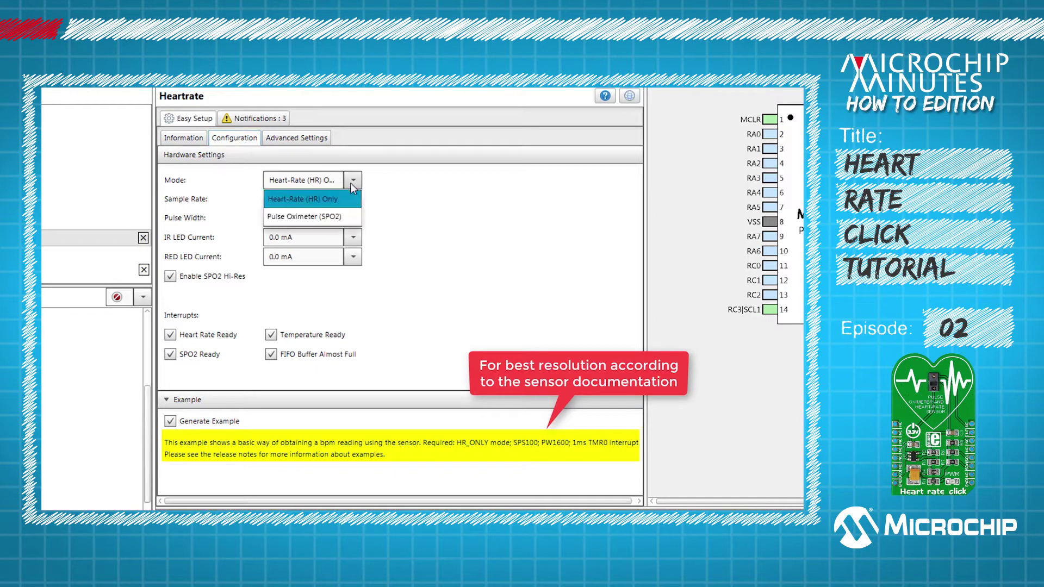
pyautogui.click(352, 200)
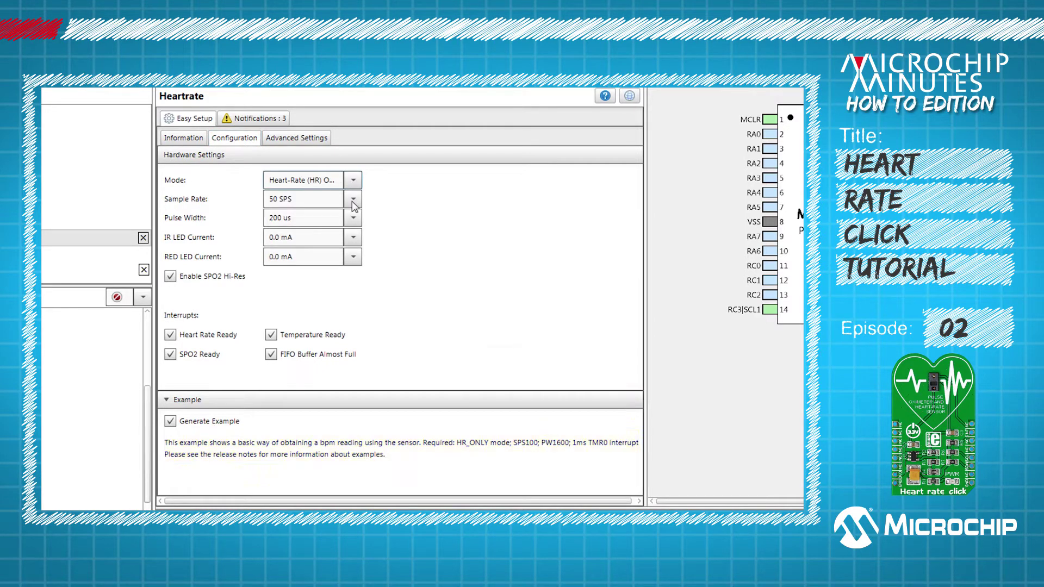
# - Set Heartrate to 100 SPS, 1600 us pulse width, and 50.0 mA IR and red LED currents
pyautogui.click(352, 202)
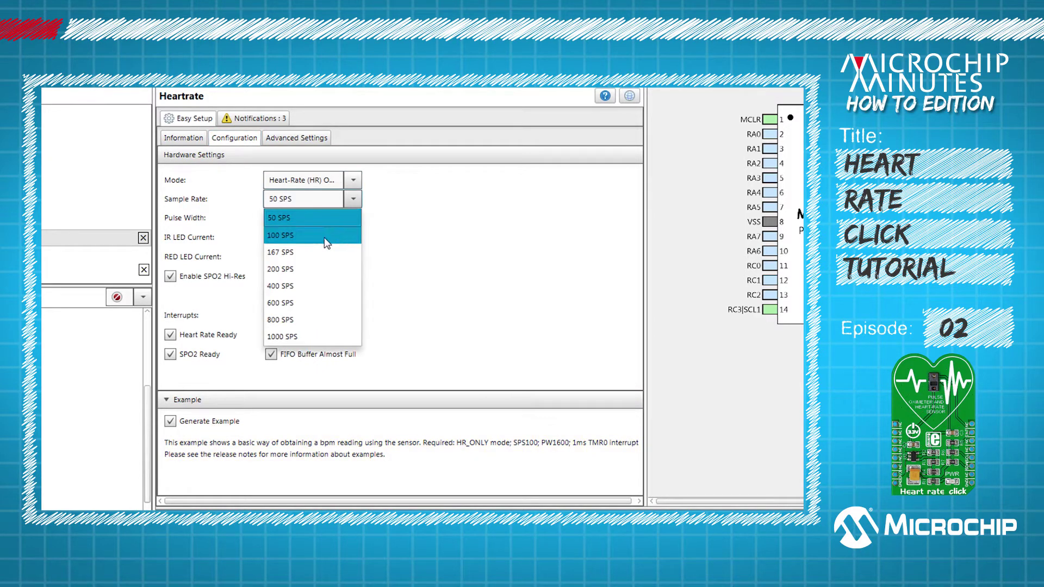
pyautogui.click(326, 236)
pyautogui.click(352, 221)
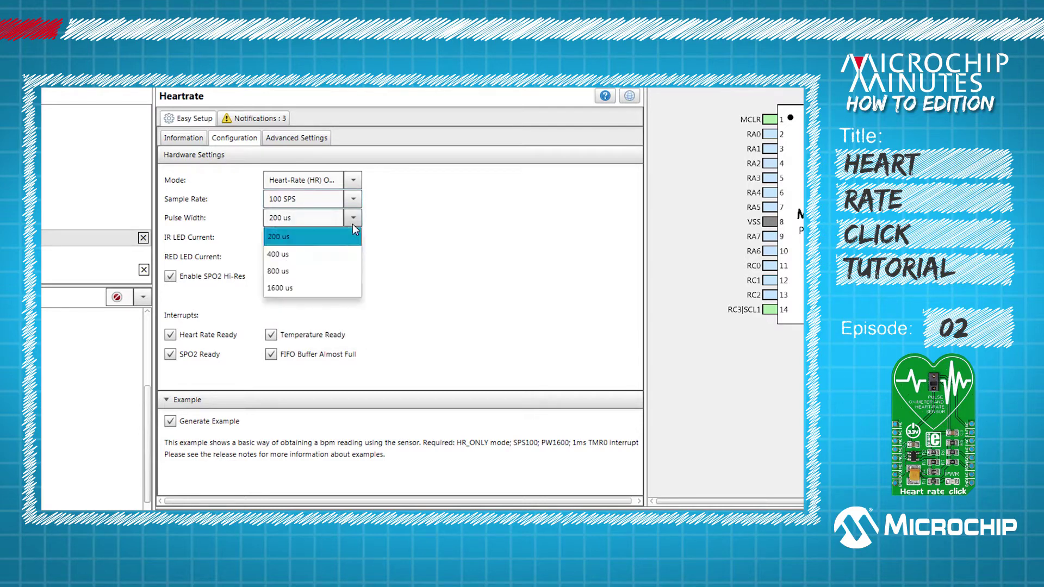
pyautogui.click(331, 290)
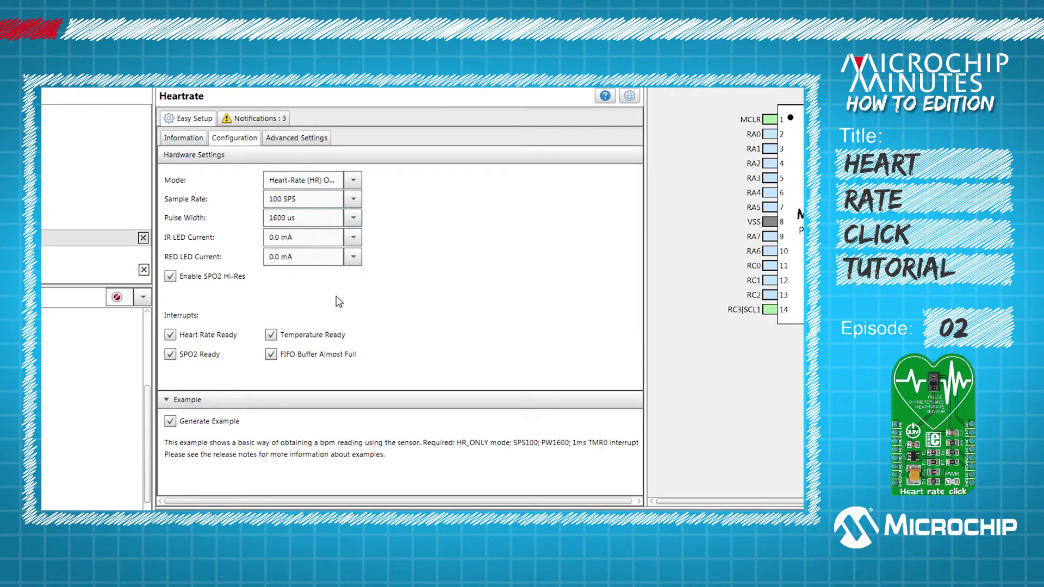
pyautogui.click(353, 238)
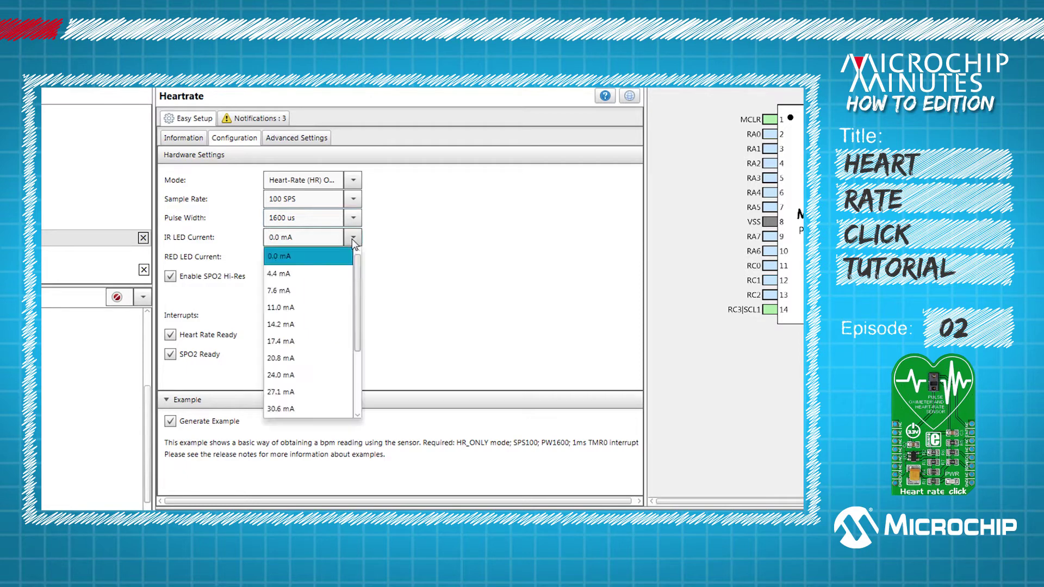
pyautogui.scroll(-2, 334, 384)
pyautogui.click(310, 410)
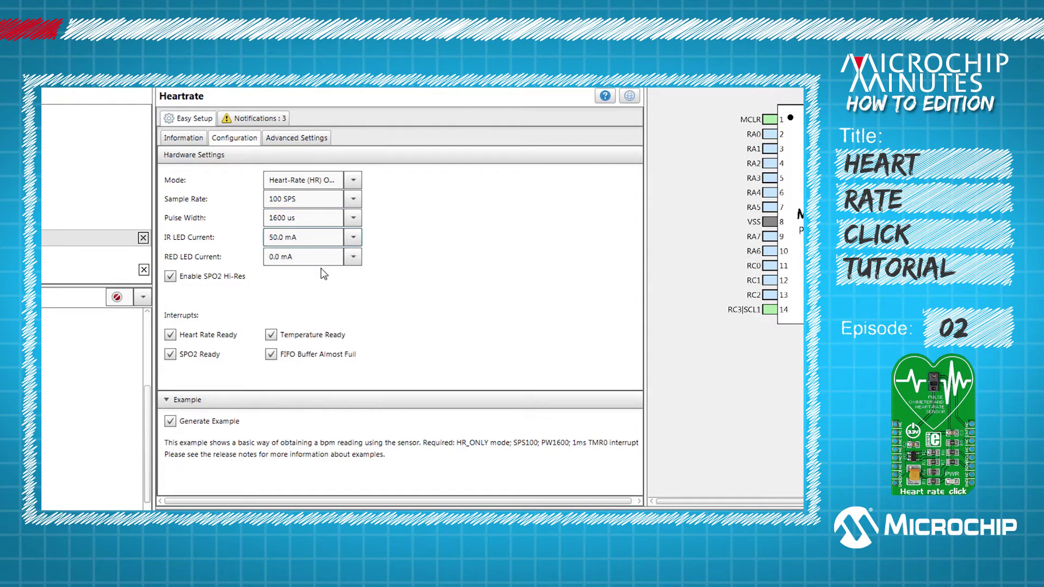
pyautogui.click(350, 257)
pyautogui.scroll(-2, 308, 372)
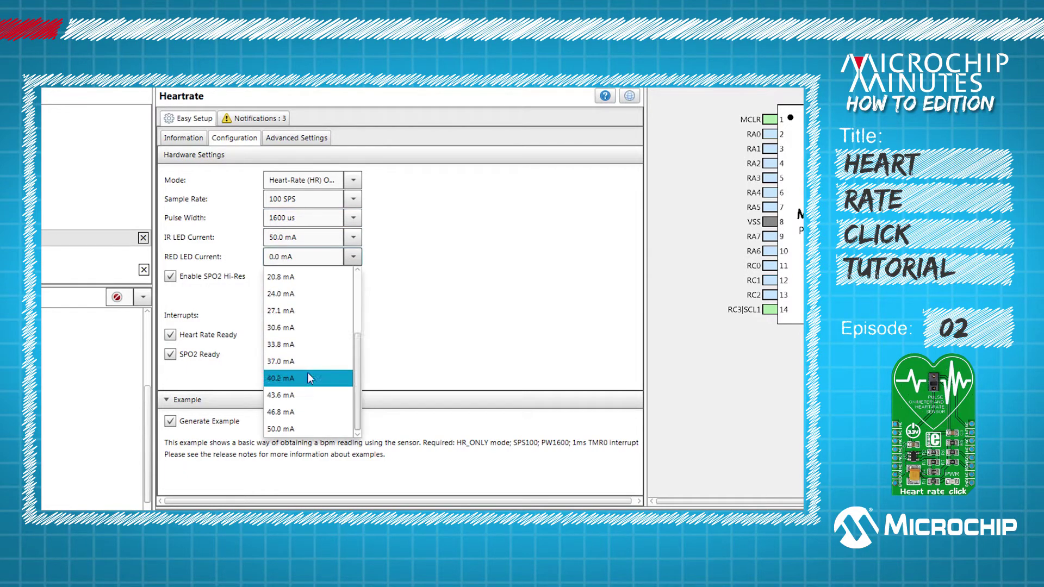
pyautogui.click(309, 430)
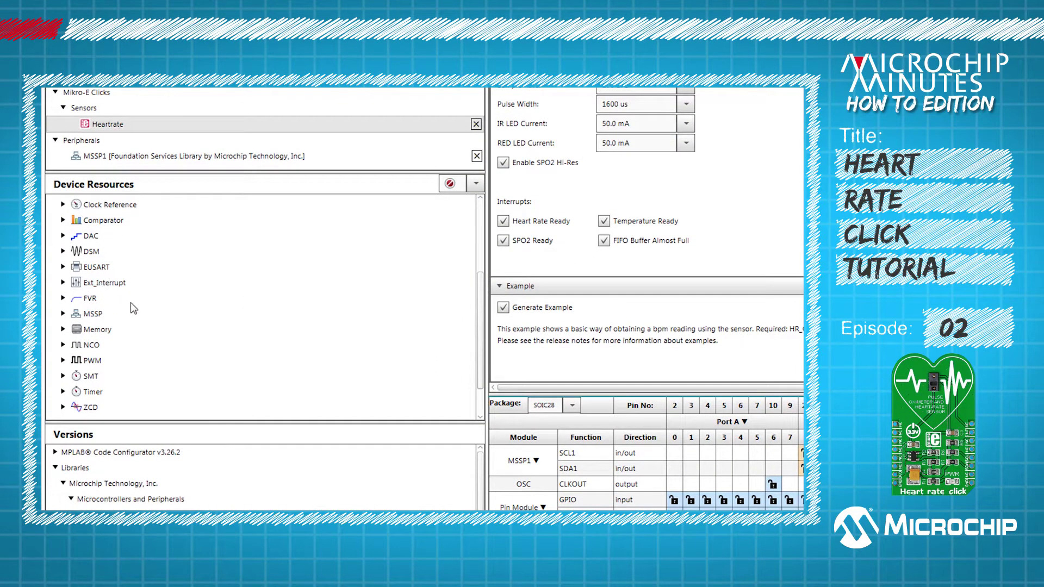
pyautogui.scroll(-1, 127, 308)
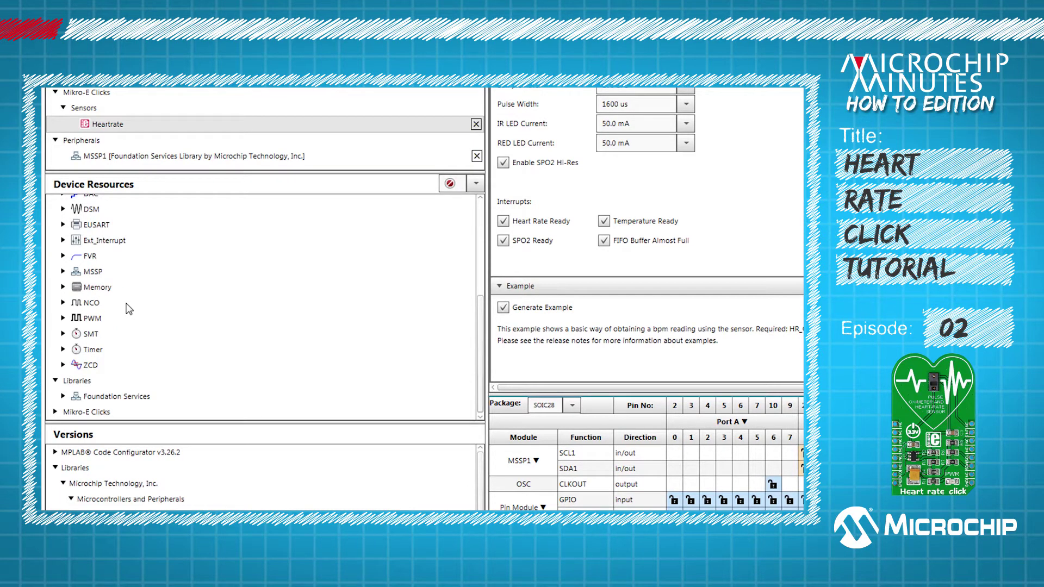
# - Add TMR0 from Timer as a 16-bit timer clocked from HFINTOSC
pyautogui.click(63, 350)
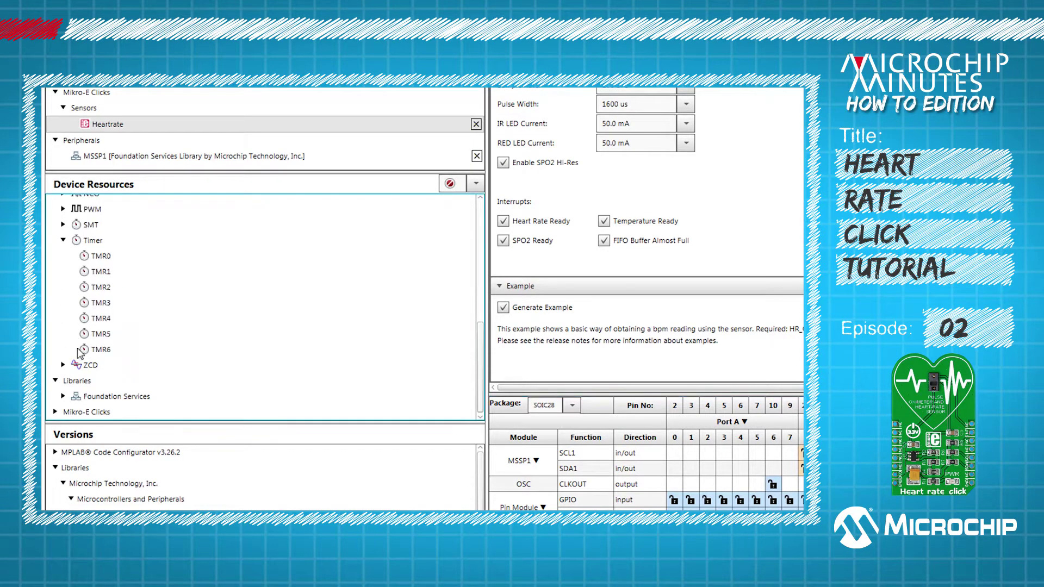
pyautogui.doubleClick(101, 256)
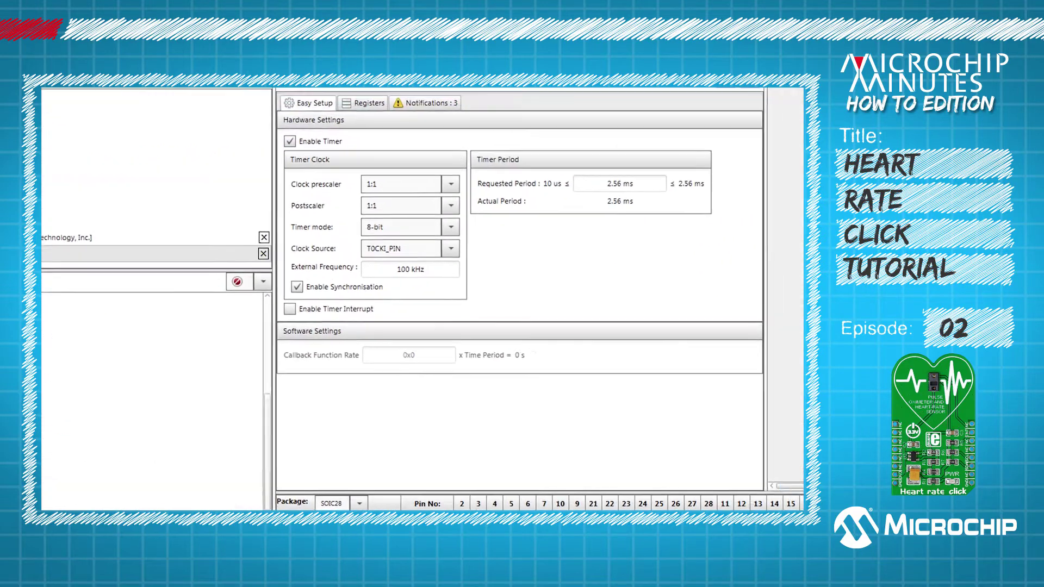
pyautogui.click(405, 249)
pyautogui.click(389, 289)
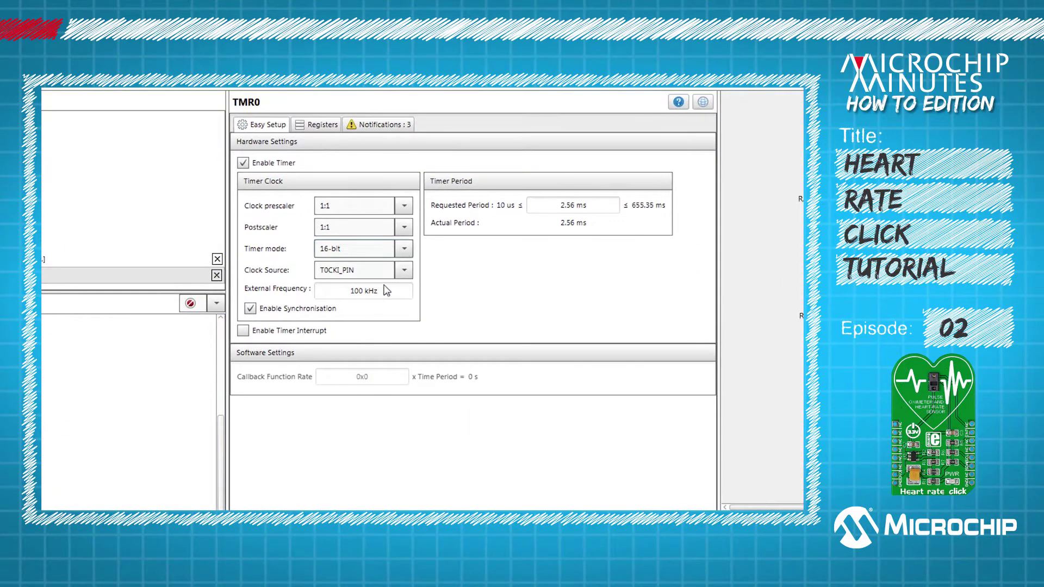
pyautogui.click(404, 271)
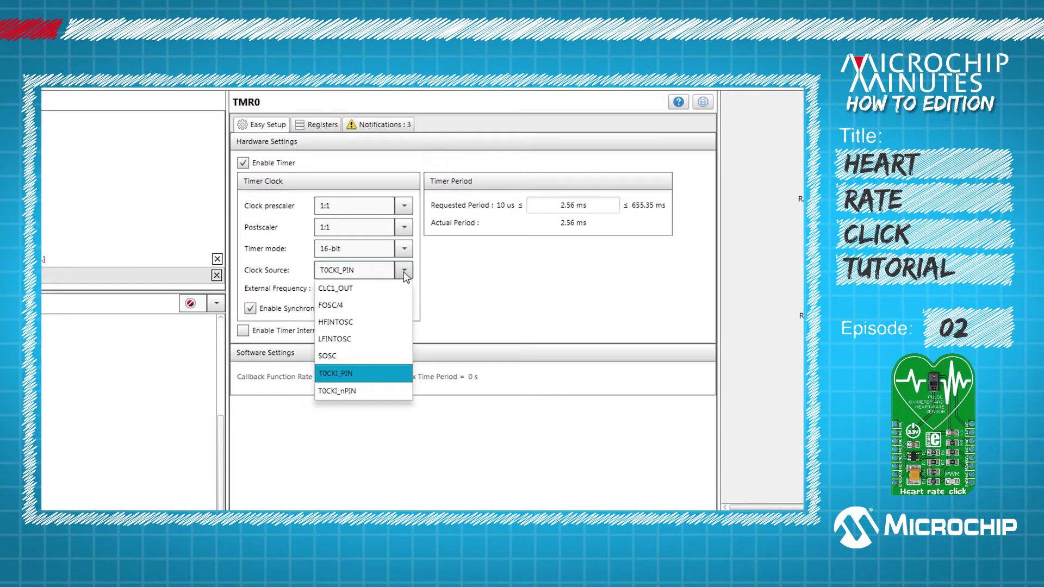
pyautogui.click(379, 326)
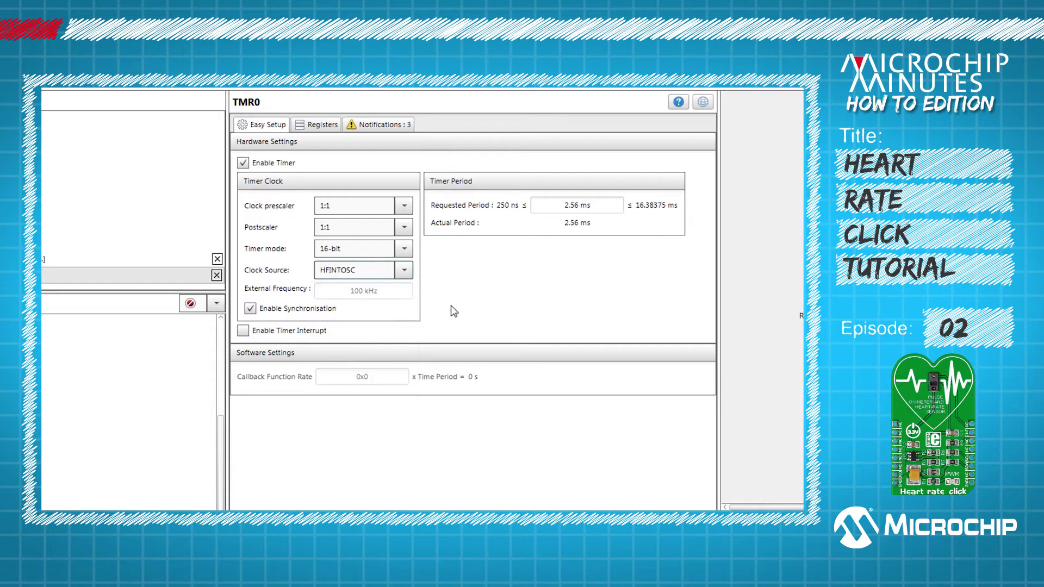
# - Set the TMR0 requested period to 1 ms and enable the timer interrupt
pyautogui.click(601, 205)
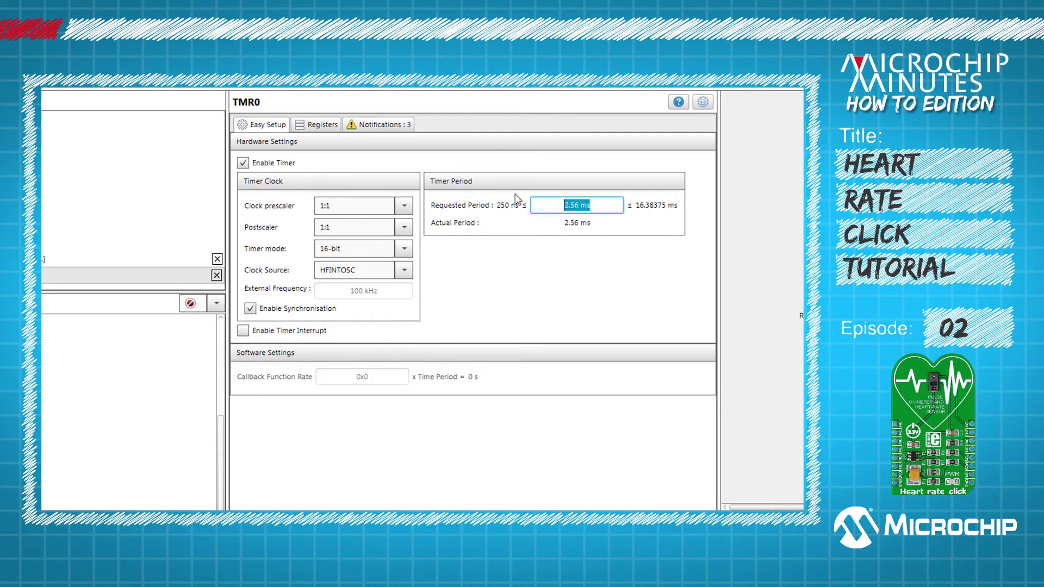
pyautogui.write('1')
pyautogui.press('Return')
pyautogui.click(242, 331)
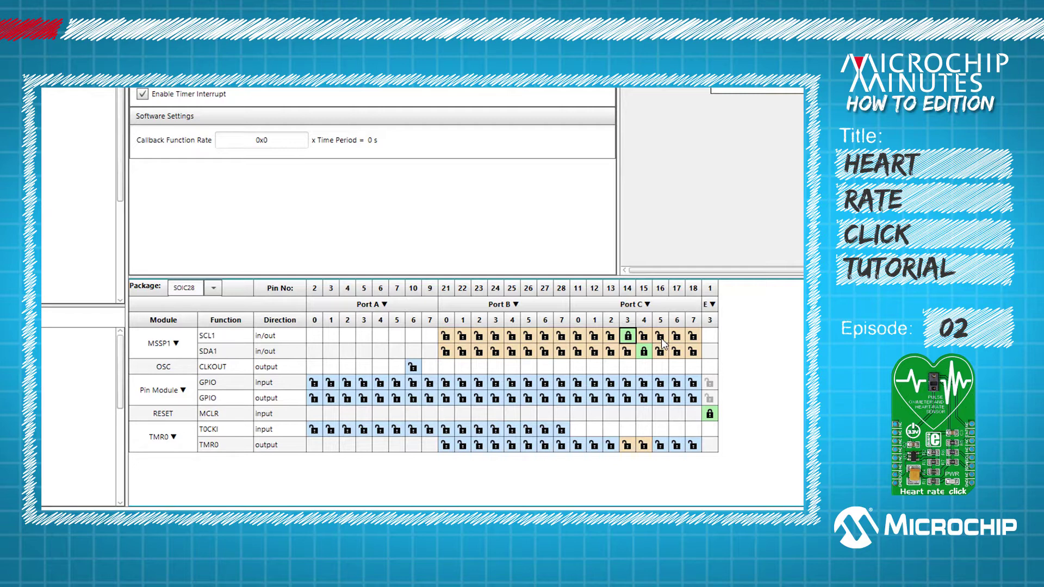
# - Lock SDA1 to RC3 and SCL1 to RC4, and select the PIC EUSART driver under EUSART
pyautogui.click(661, 337)
pyautogui.click(629, 351)
pyautogui.click(645, 336)
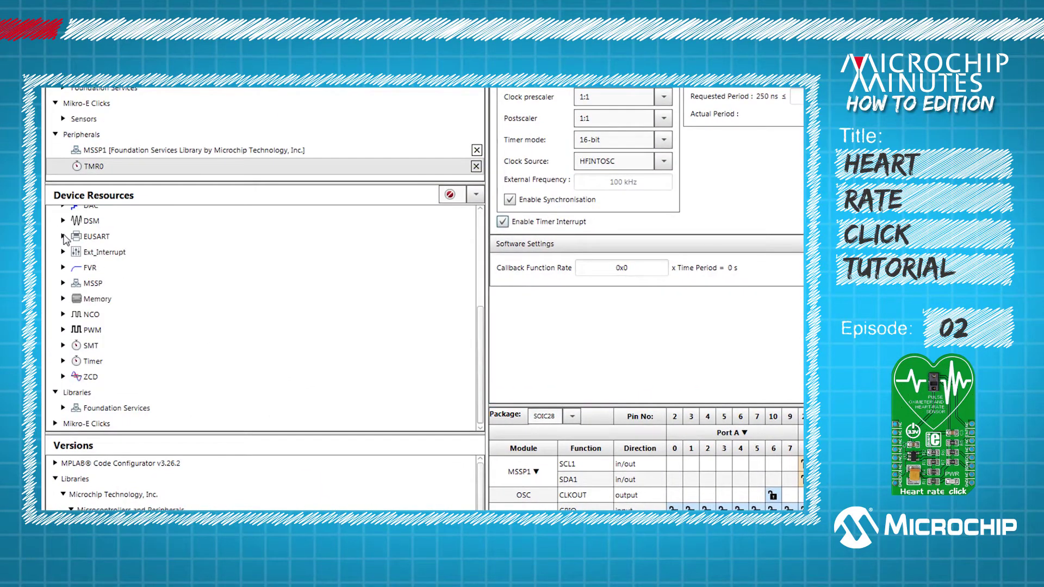
pyautogui.click(63, 237)
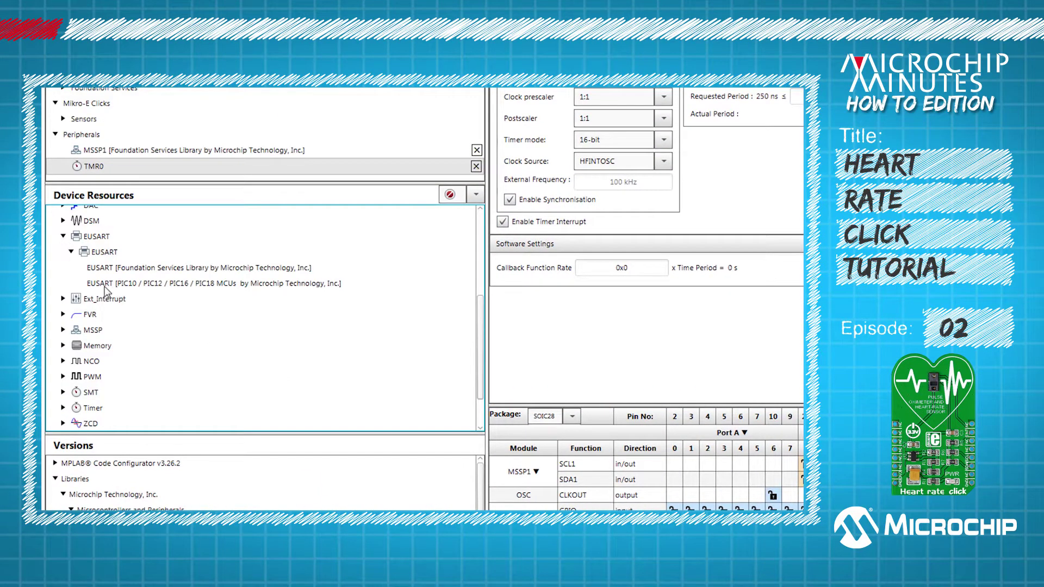
pyautogui.click(194, 286)
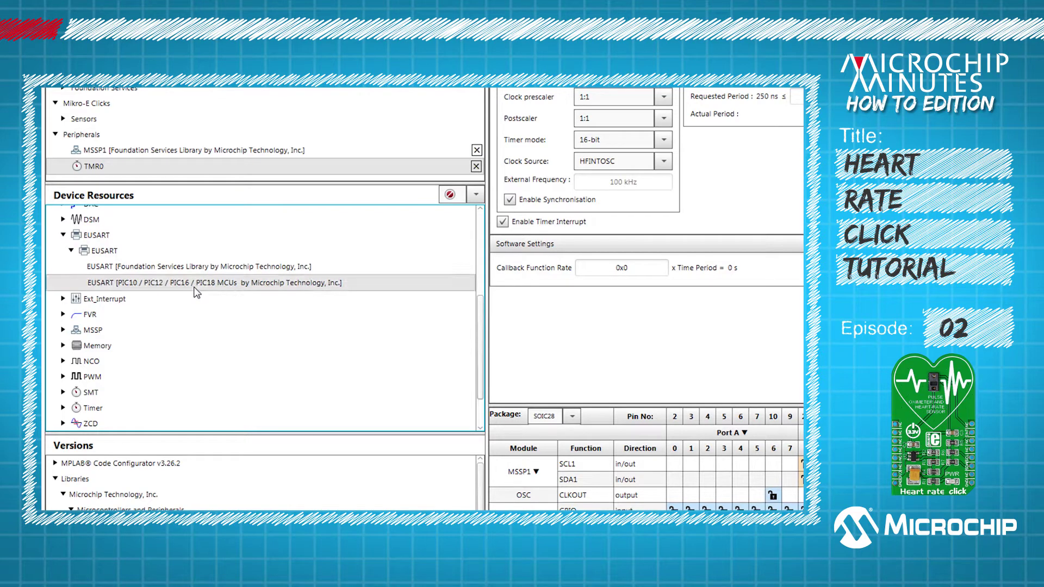
# - Add EUSART with Enable Transmit and Redirect STDIO checked, TX on RC0 and RX on RC1
pyautogui.doubleClick(194, 287)
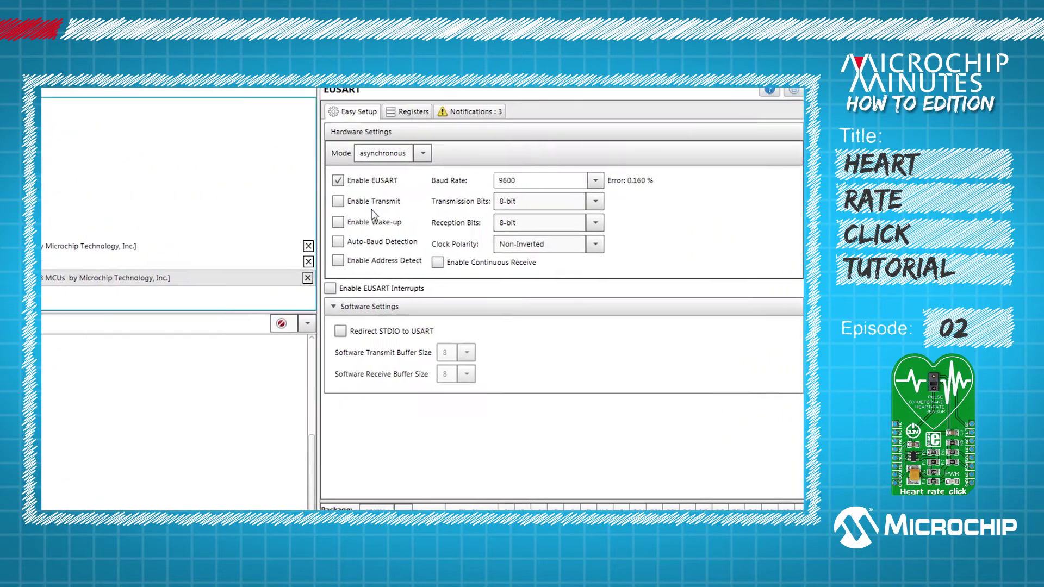
pyautogui.click(219, 257)
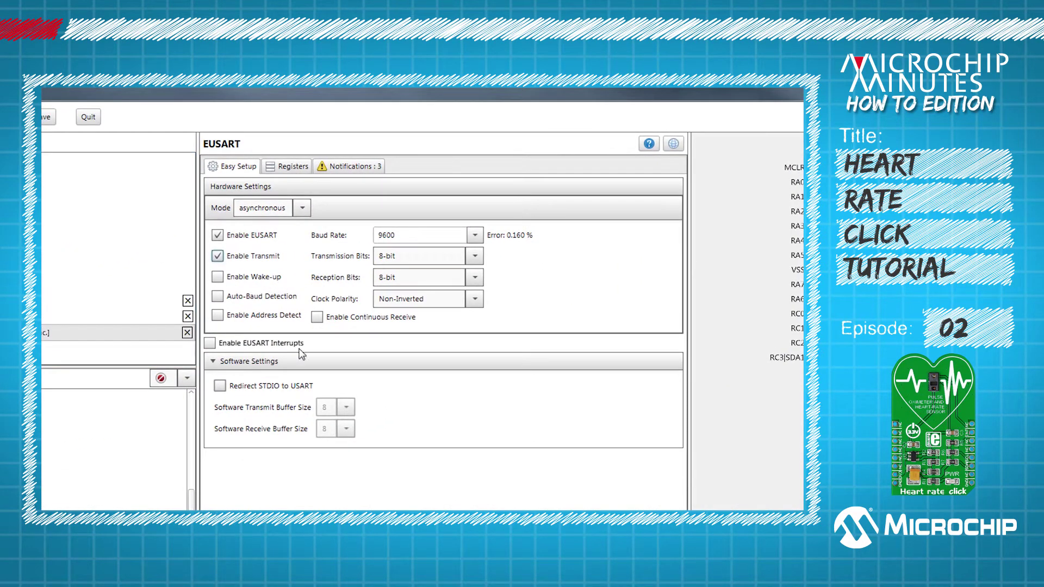
pyautogui.click(221, 388)
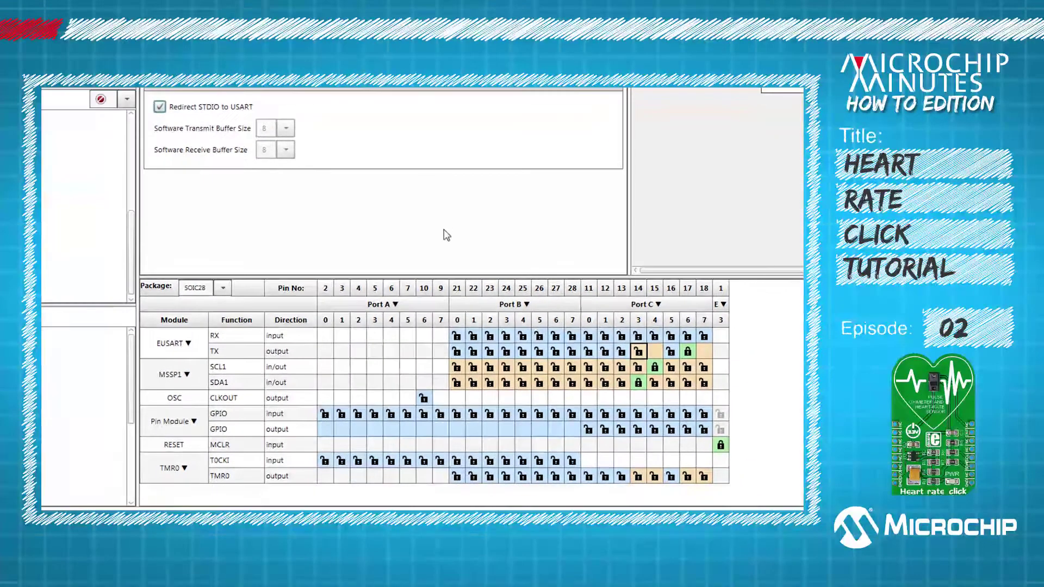
pyautogui.click(589, 352)
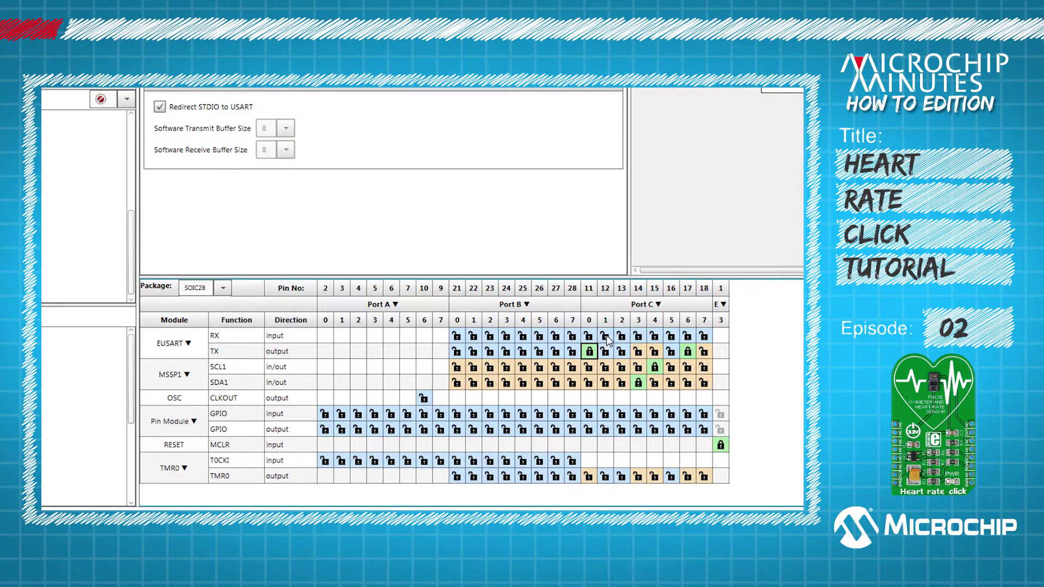
pyautogui.click(606, 336)
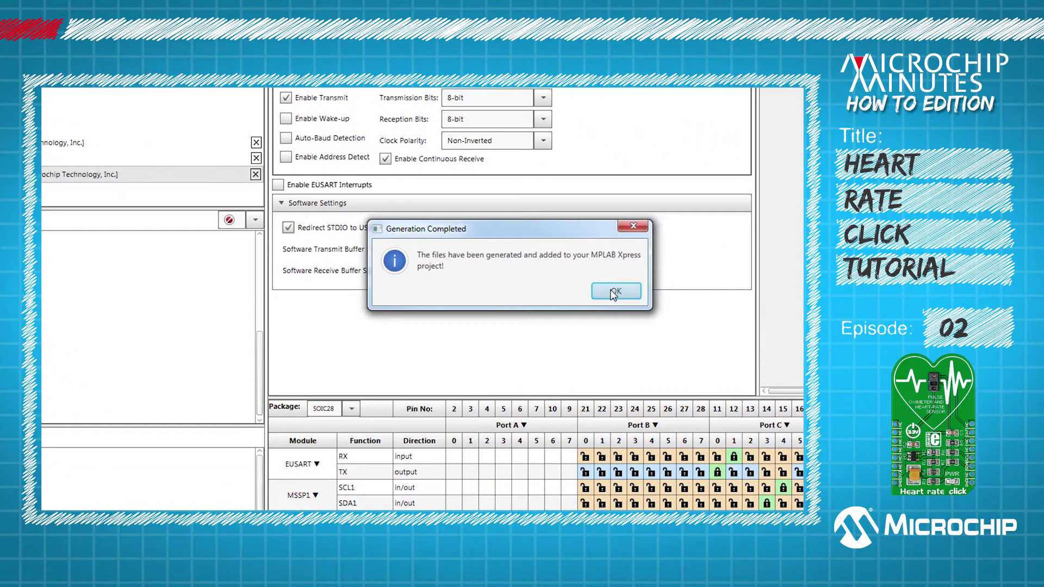
# - Dismiss Generation Completed and expand MCC Generated Files under Source Files and Header Files
pyautogui.click(614, 294)
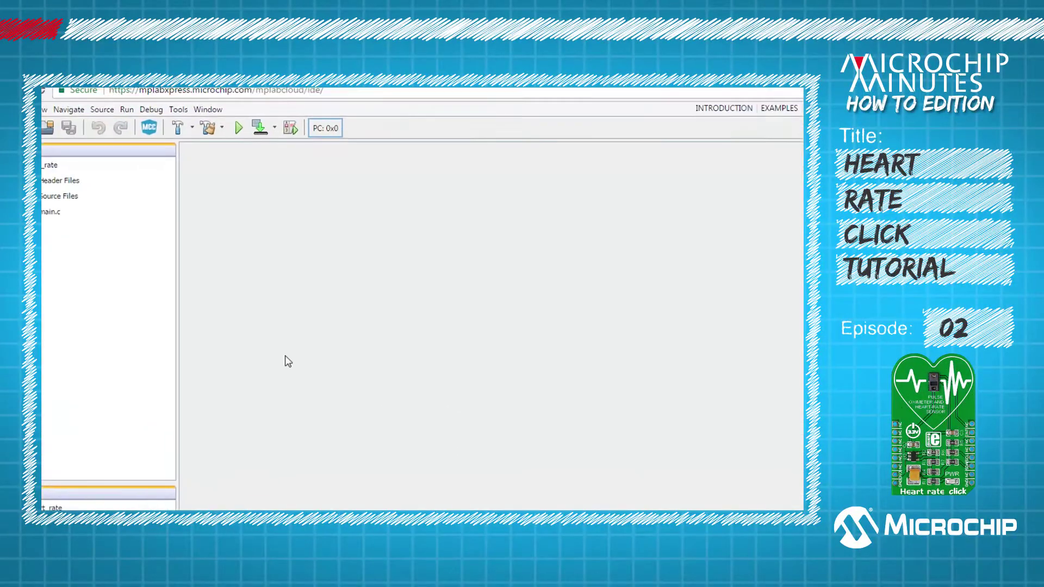
pyautogui.click(65, 225)
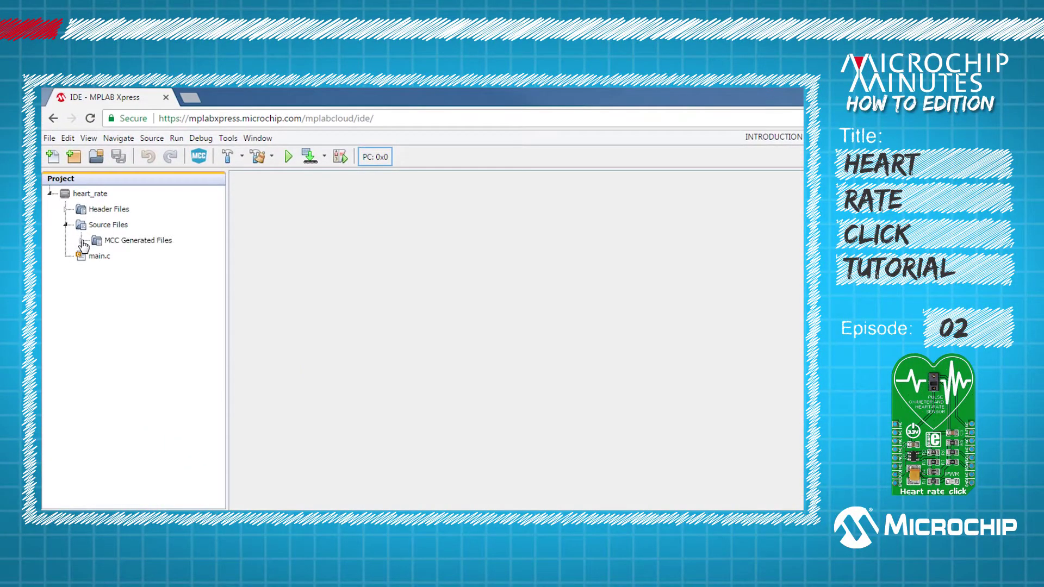
pyautogui.click(81, 240)
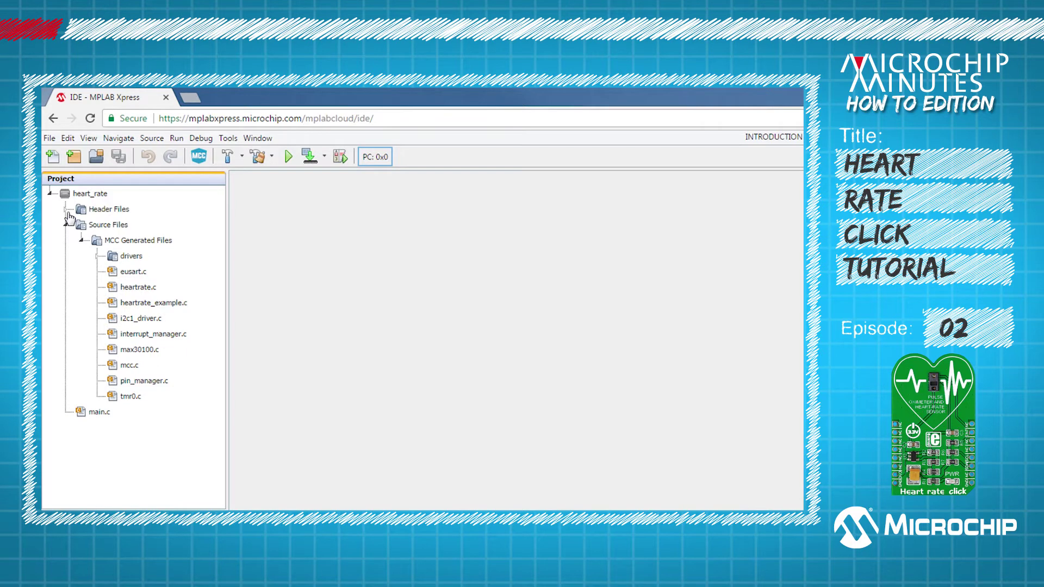
pyautogui.click(65, 209)
pyautogui.click(81, 226)
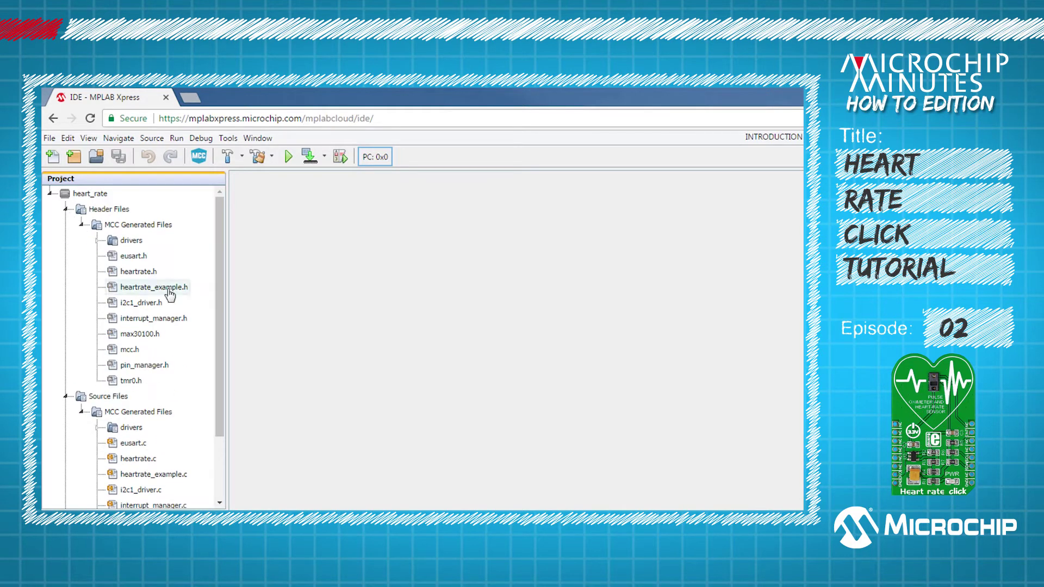
# - Copy the HeartRate_example(void) declaration from heartrate_example.h
pyautogui.doubleClick(168, 291)
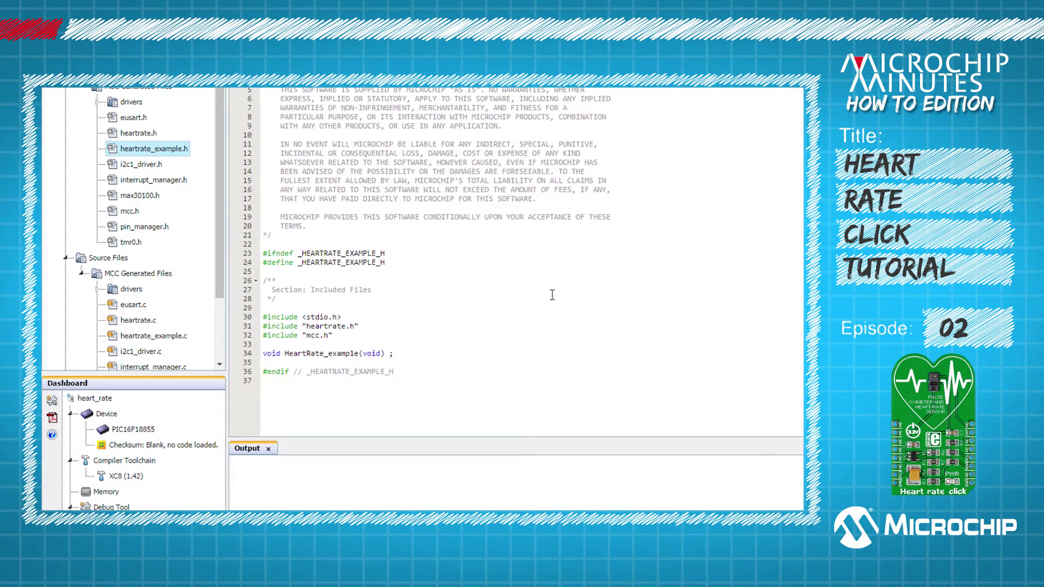
pyautogui.click(397, 353)
pyautogui.moveTo(398, 353); pyautogui.dragTo(285, 353)
pyautogui.hotkey('ctrl', 'c')
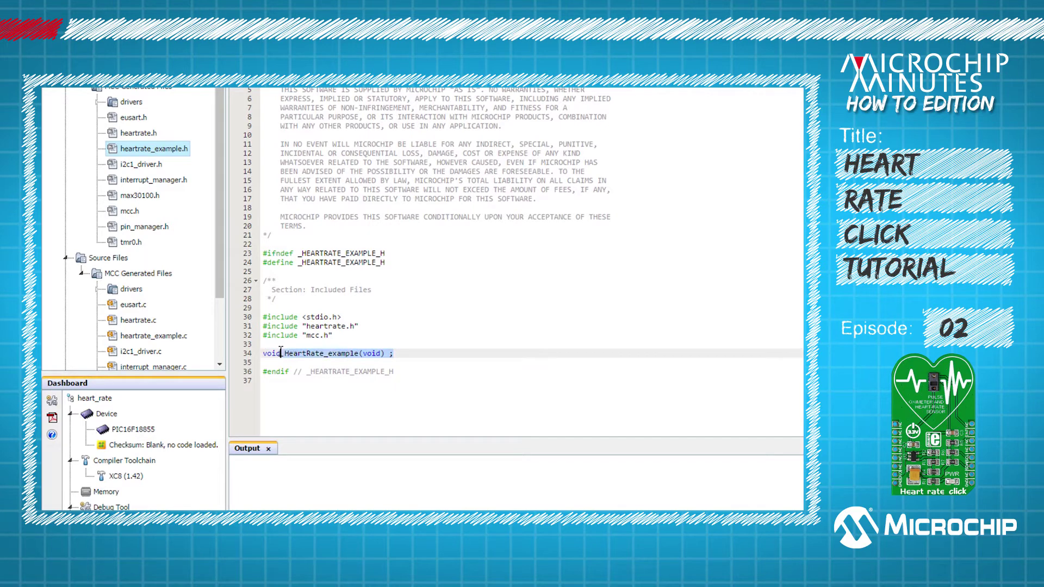
pyautogui.moveTo(220, 200); pyautogui.dragTo(218, 260)
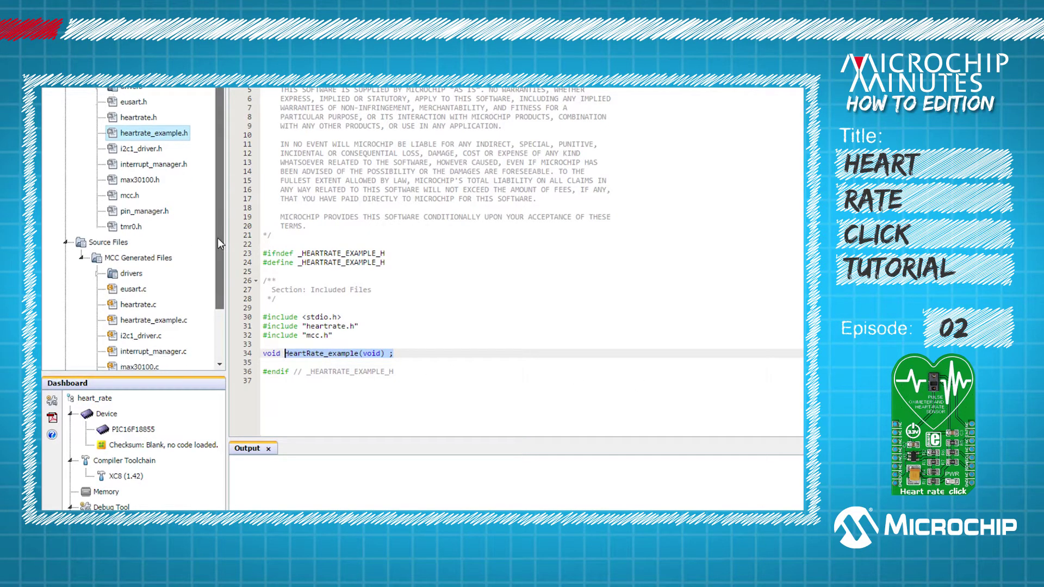
# - Paste it as HeartRate_example() below the application-code comment in main.c's while loop
pyautogui.doubleClick(98, 362)
pyautogui.scroll(-13, 638, 326)
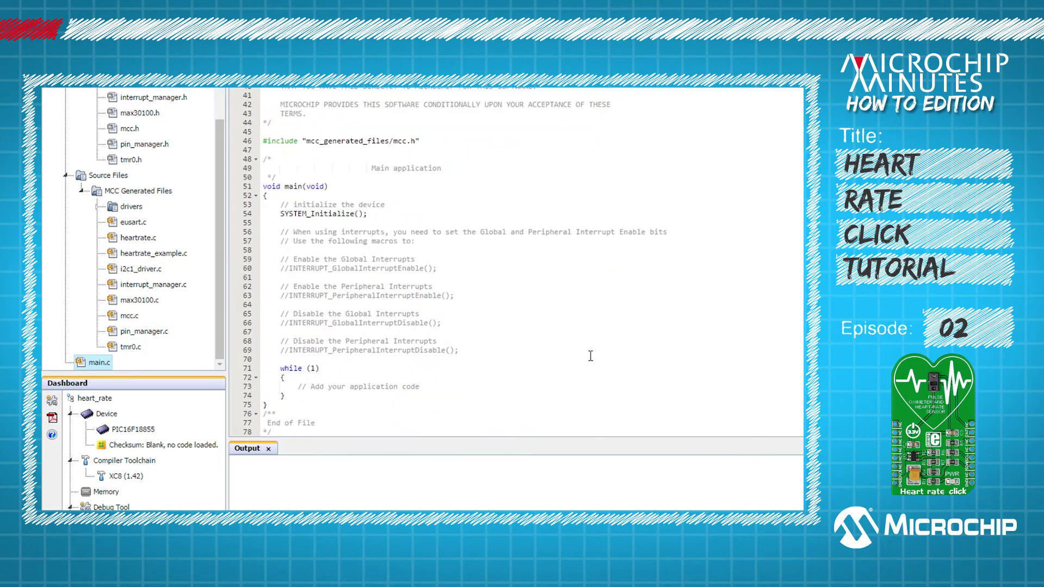
pyautogui.click(502, 389)
pyautogui.press('Return')
pyautogui.hotkey('ctrl', 'v')
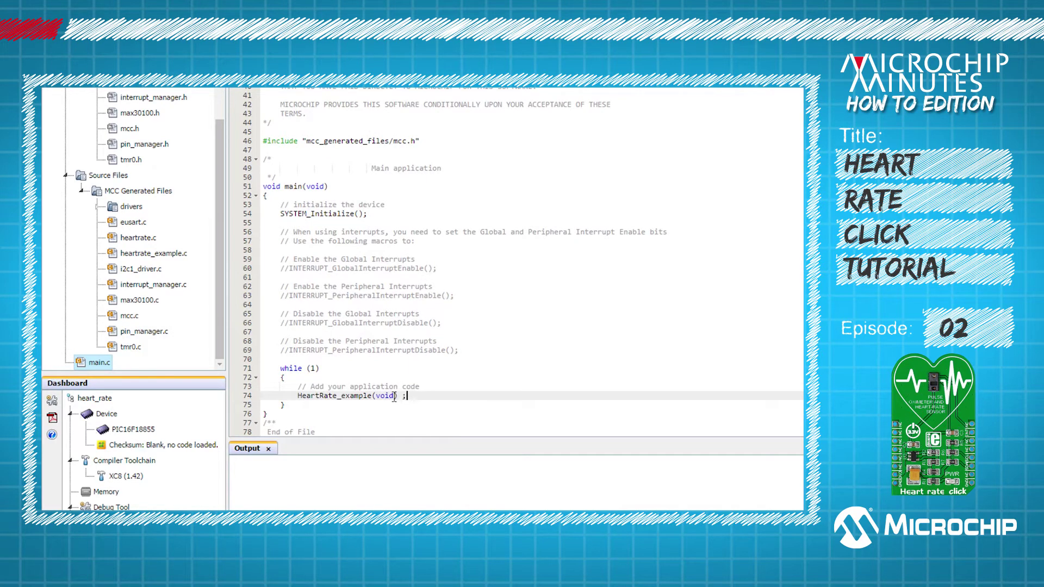
pyautogui.press('BackSpace')
pyautogui.press('BackSpace')
pyautogui.press('BackSpace')
pyautogui.press('BackSpace')
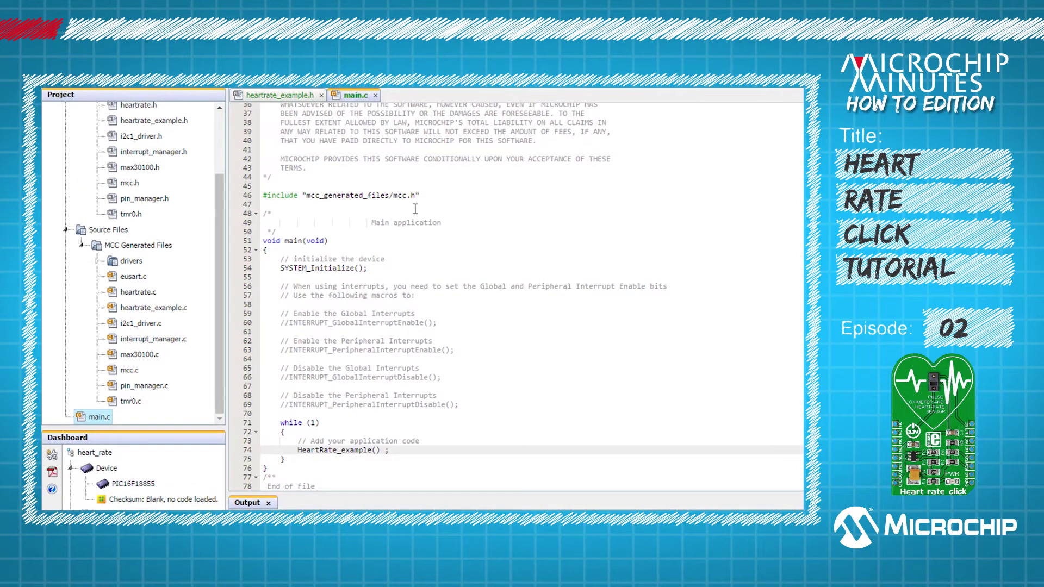
# - Add #include "mcc_generated_files/heartrate_example.h" below the mcc.h include in main.c
pyautogui.click(437, 195)
pyautogui.press('Return')
pyautogui.moveTo(436, 197); pyautogui.dragTo(235, 195)
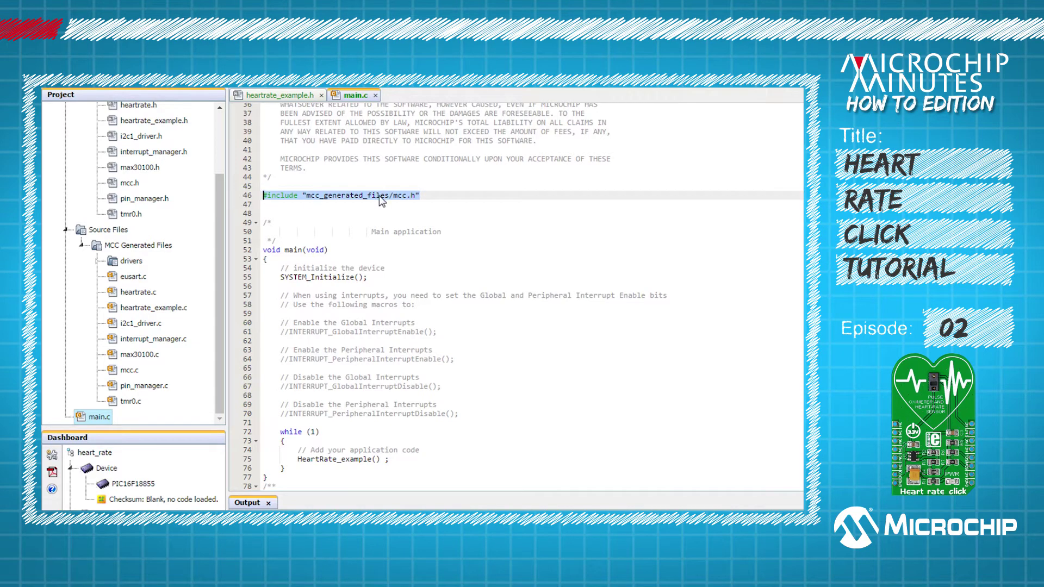
pyautogui.moveTo(380, 198); pyautogui.dragTo(367, 205)
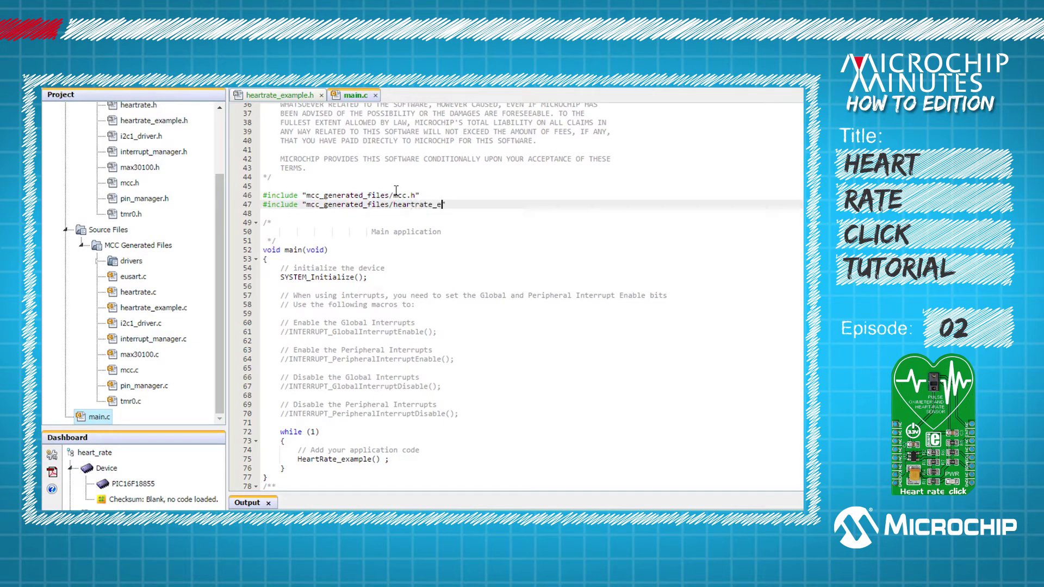
# - Uncomment INTERRUPT_GlobalInterruptEnable() and INTERRUPT_PeripheralInterruptEnable() on lines 61 and 64
pyautogui.click(289, 332)
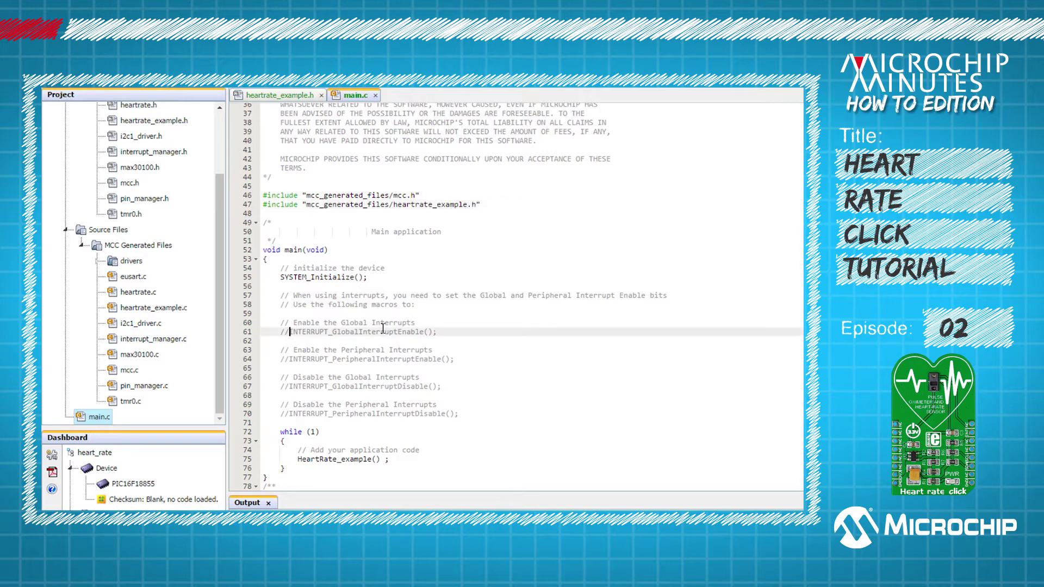
pyautogui.press('BackSpace')
pyautogui.press('BackSpace')
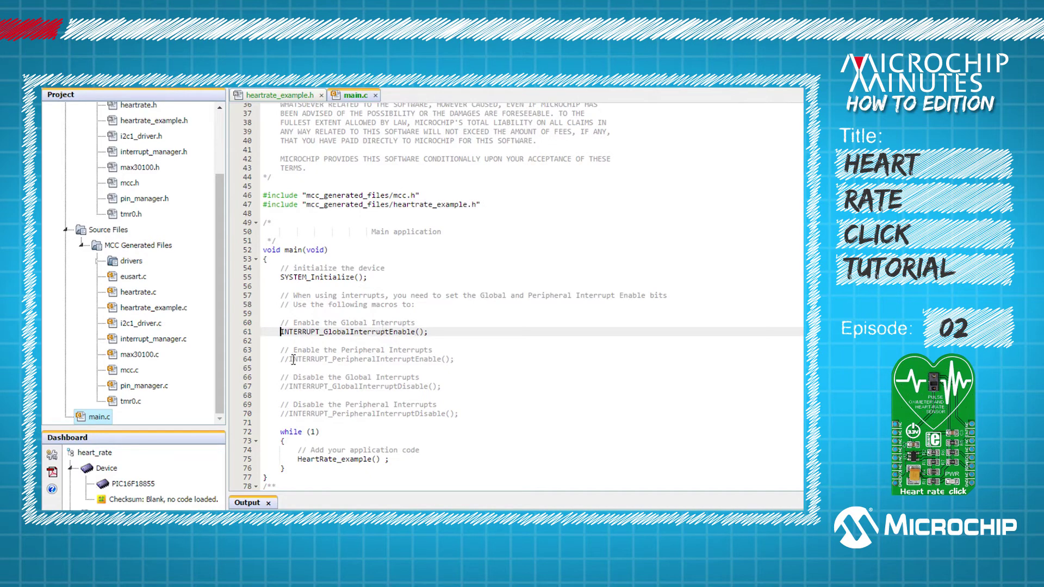
pyautogui.click(290, 359)
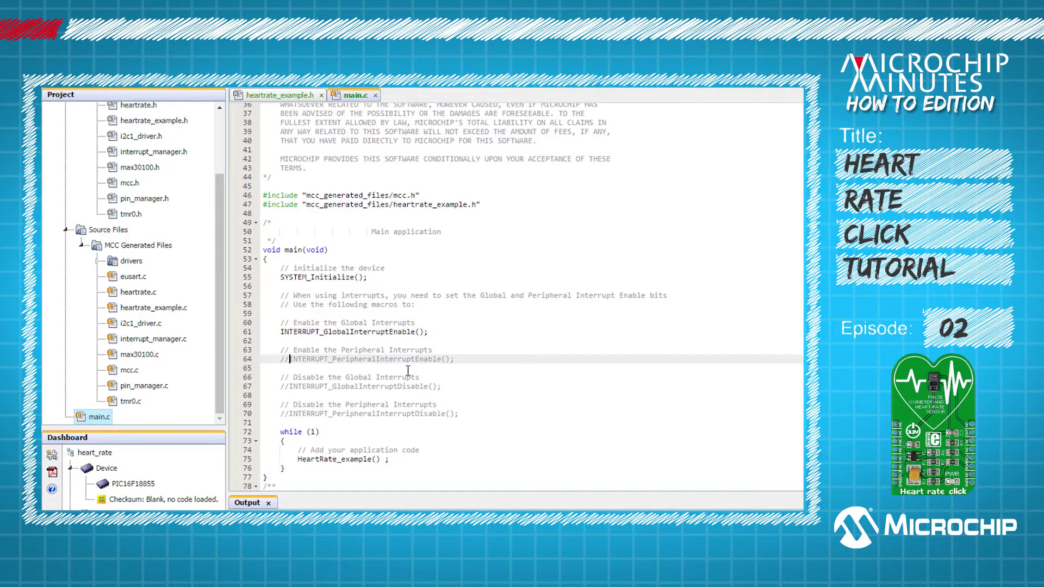
pyautogui.press('BackSpace')
pyautogui.press('BackSpace')
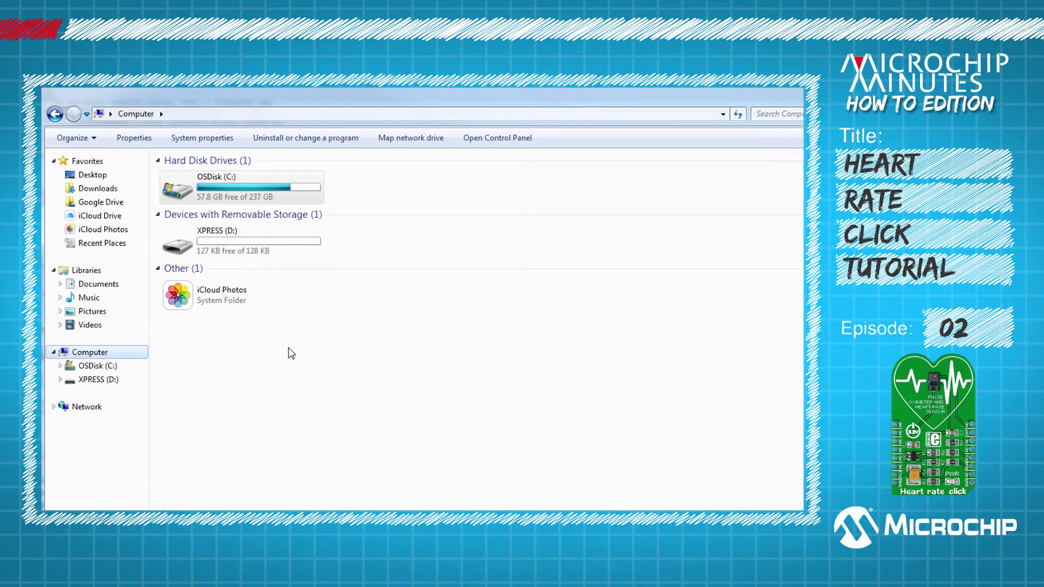
# - Copy heart_rate (2).hex from the download bar onto the XPRESS (D:) drive
pyautogui.click(96, 380)
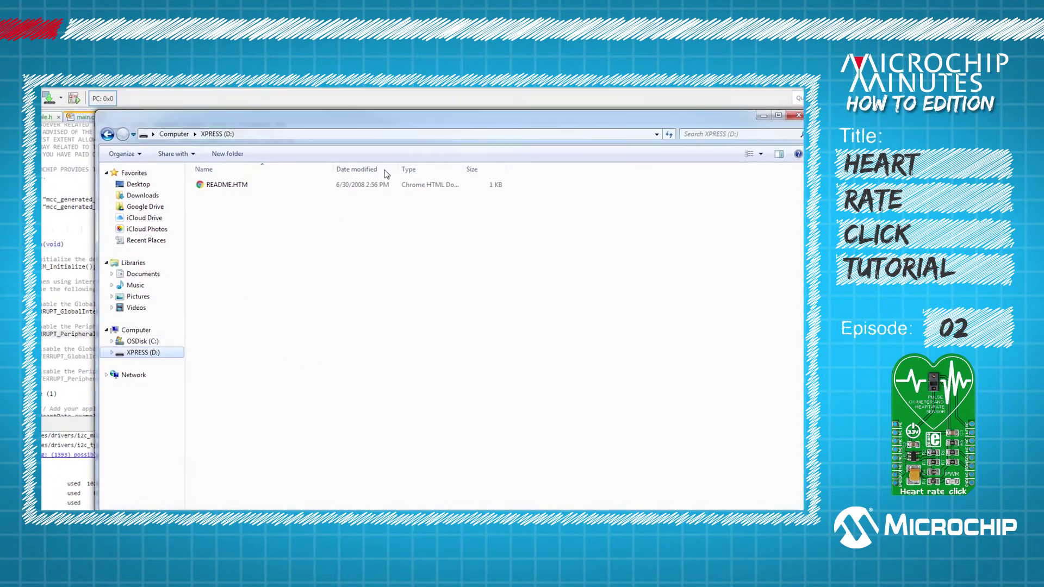
pyautogui.click(742, 122)
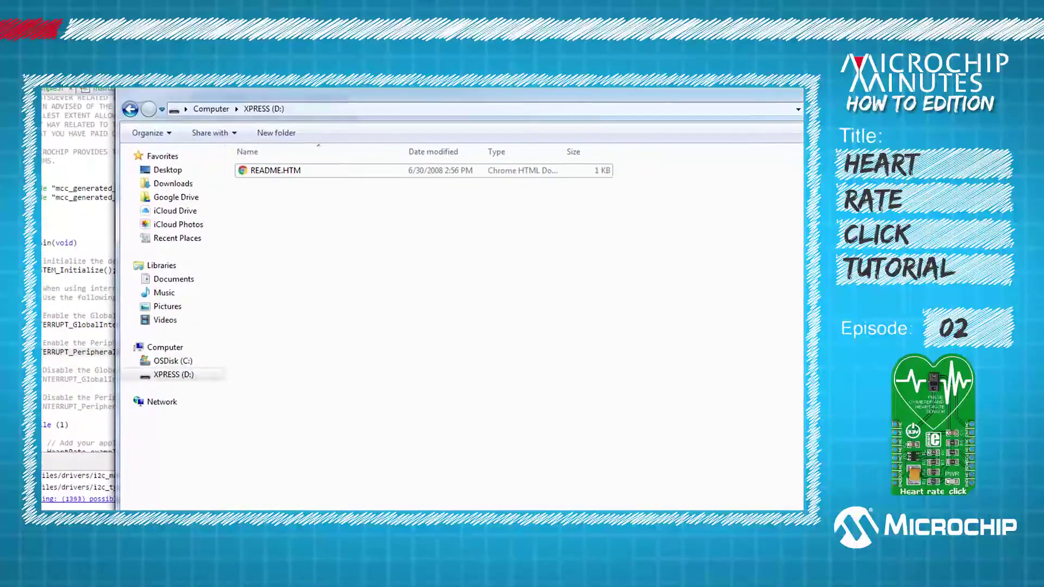
pyautogui.moveTo(302, 464); pyautogui.dragTo(200, 376)
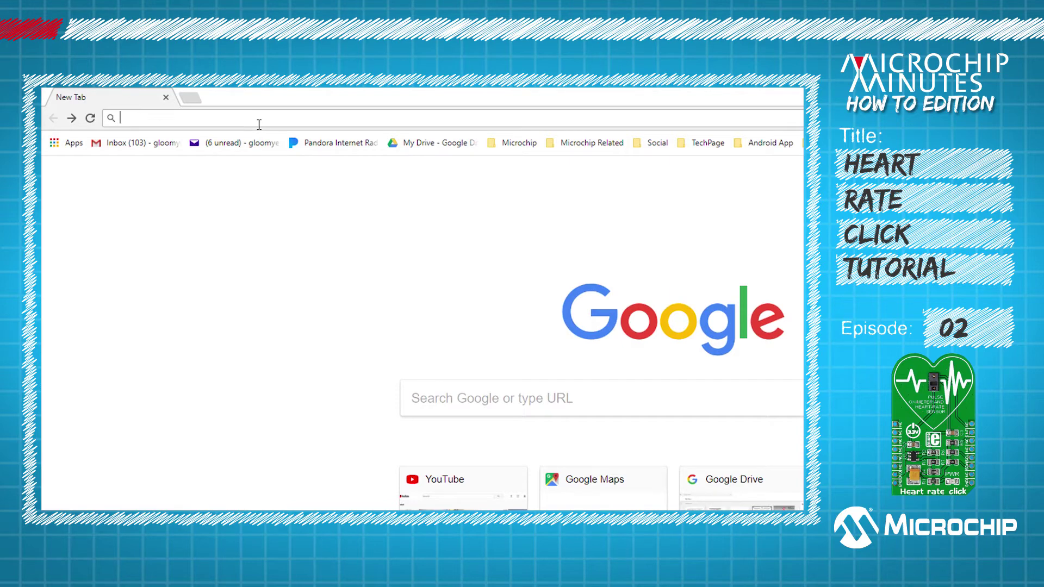
pyautogui.write('github.com')
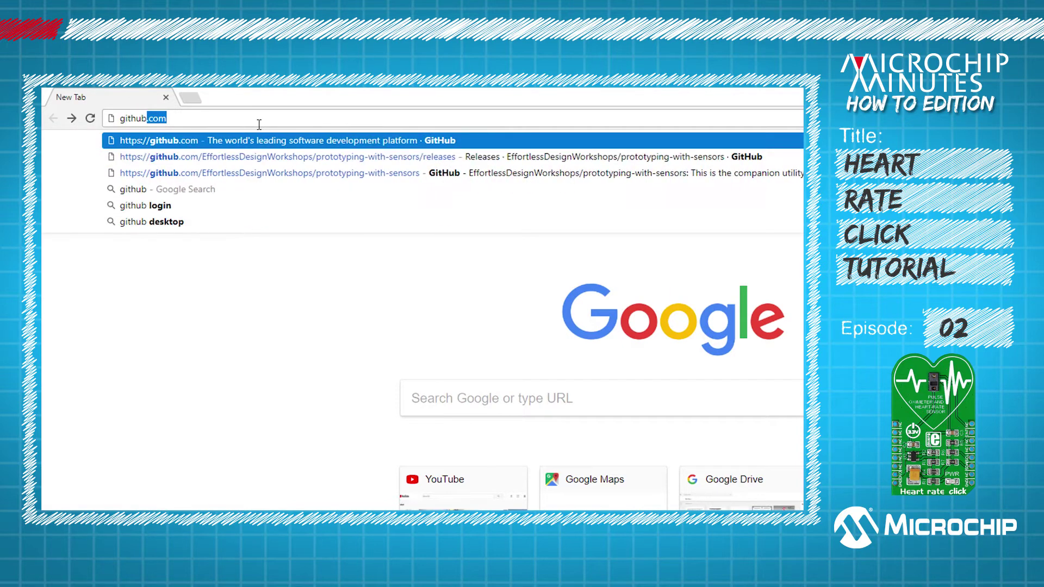
# - Search GitHub for 'prototyping with sensors' and open the repository's 3 releases
pyautogui.press('Return')
pyautogui.write('prototyping with sensors')
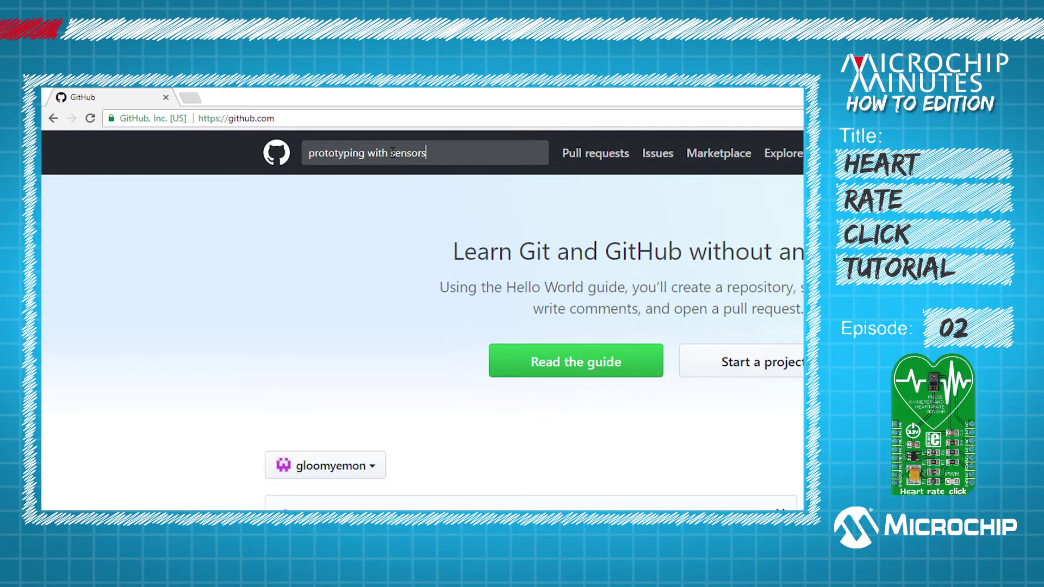
pyautogui.press('Return')
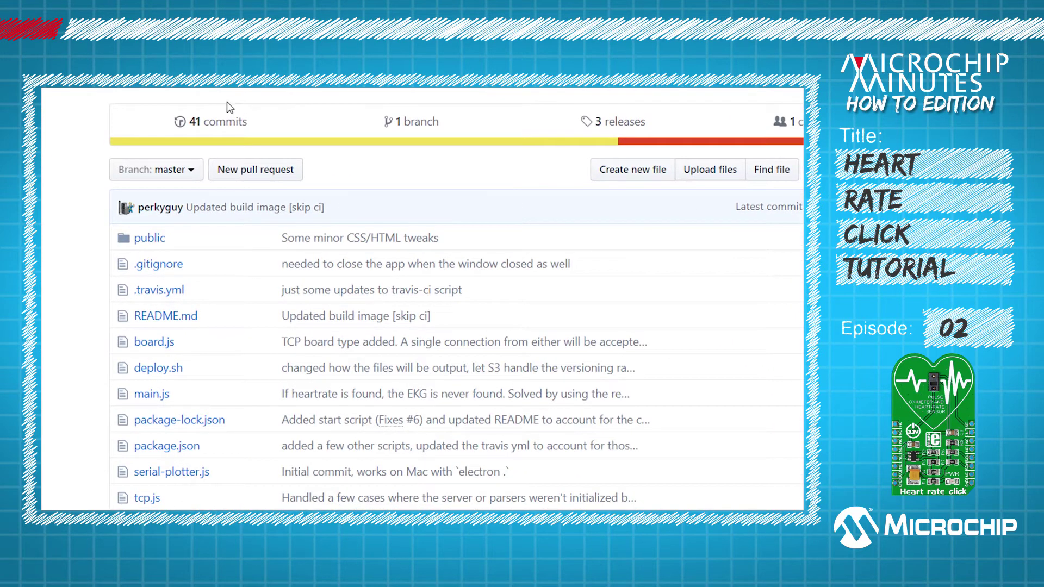
pyautogui.click(634, 120)
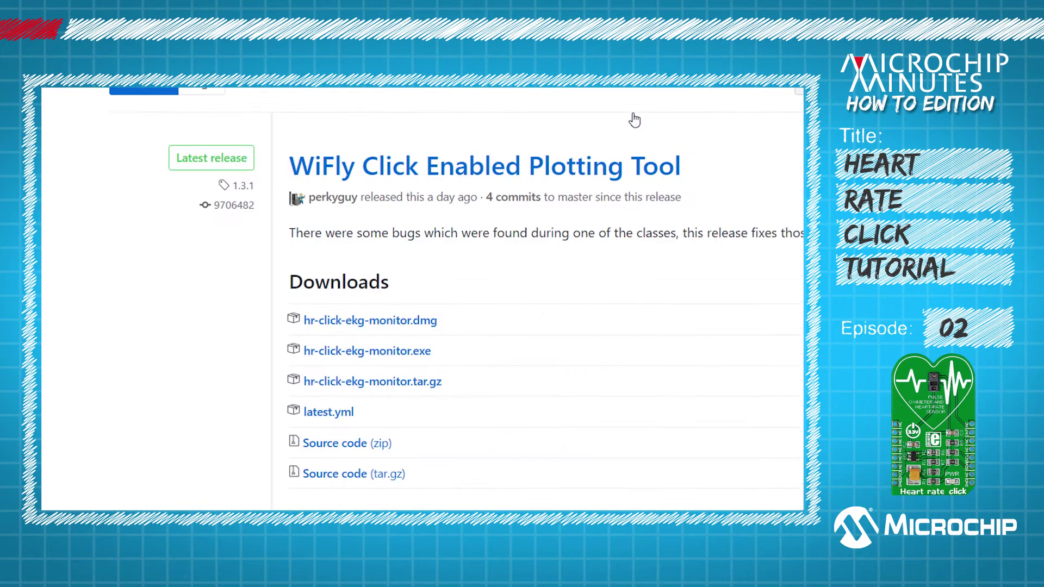